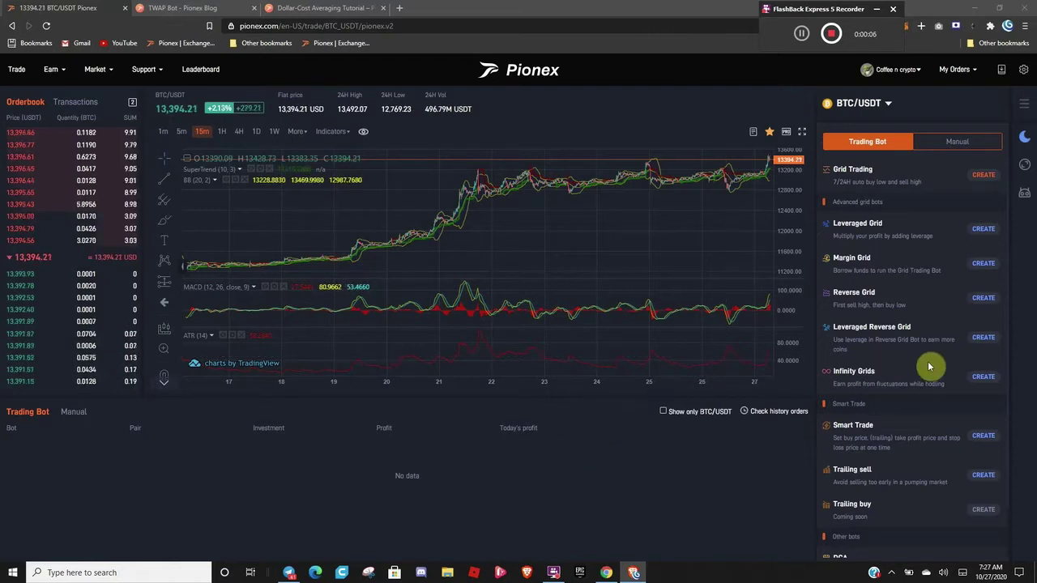
Step: Scroll the Trading Bot list down to show DCA and TWAP under Other bots
scroll(930, 366, down, 1)
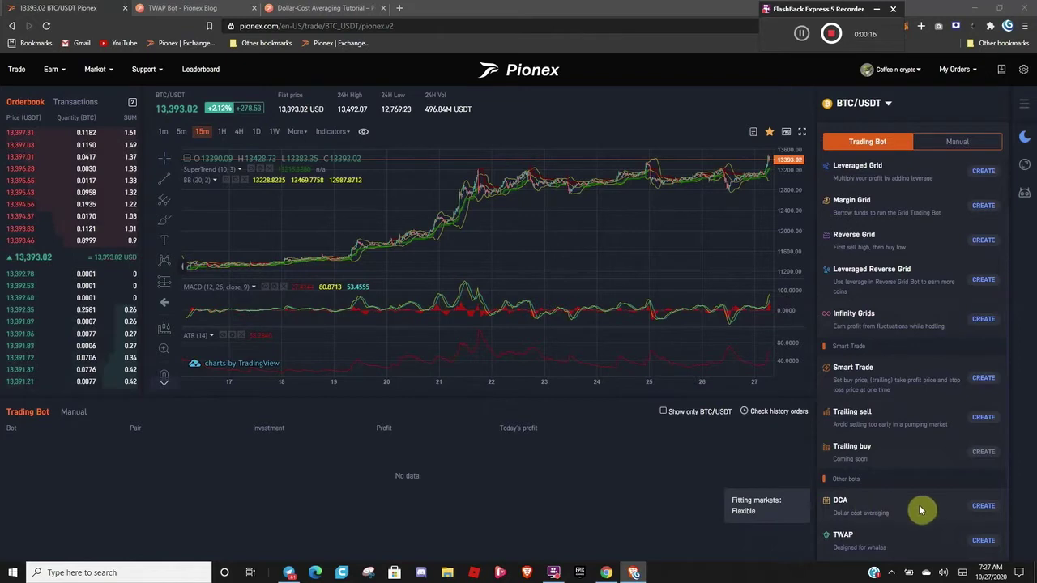
Step: Open the BTC DCA bot form, choose 10Min frequency, and show the 1Hour frequency options
click(980, 506)
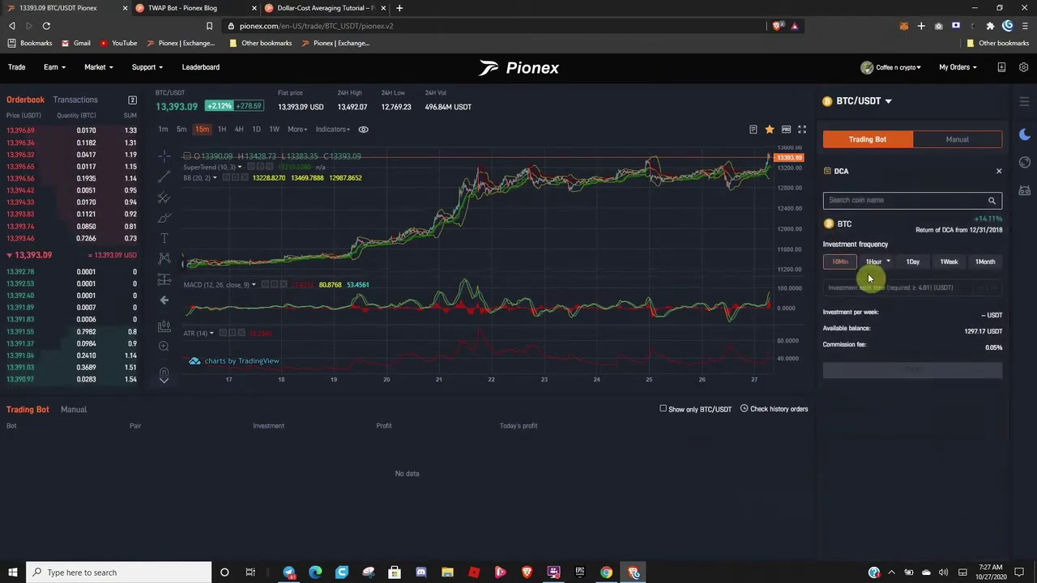
click(842, 267)
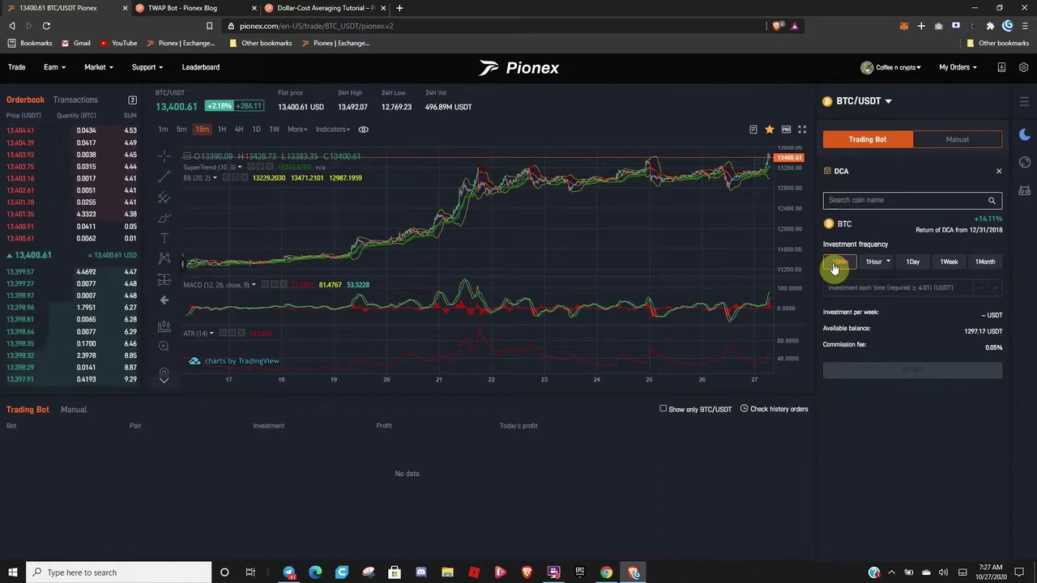
click(889, 263)
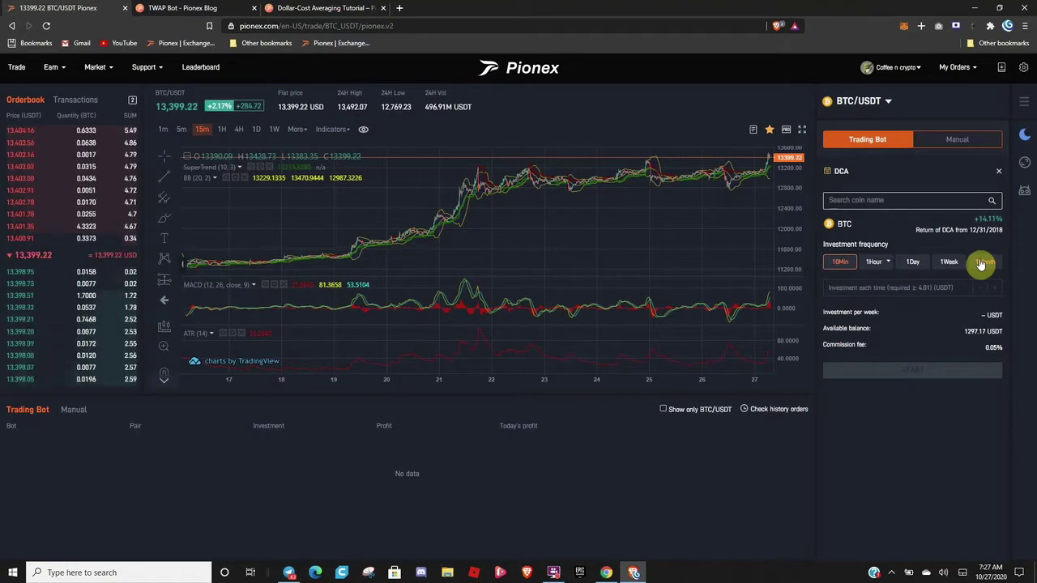
click(335, 10)
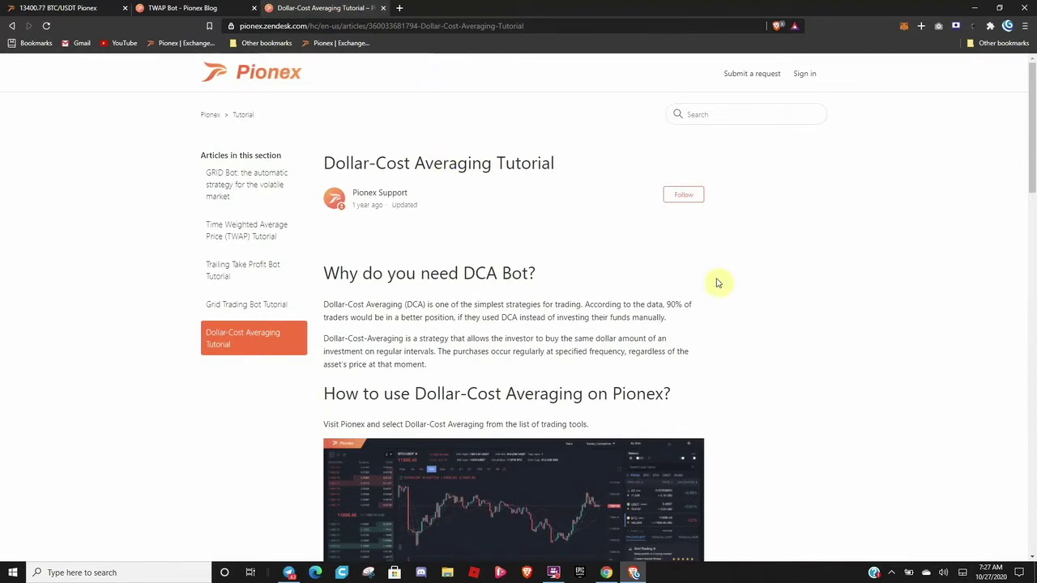
scroll(711, 288, down, 1)
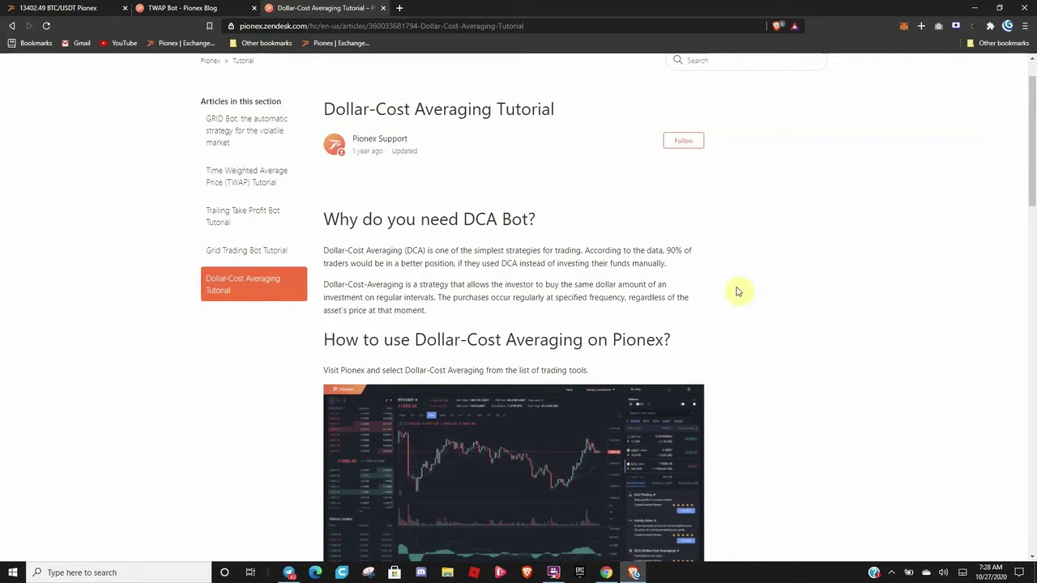
scroll(759, 343, down, 3)
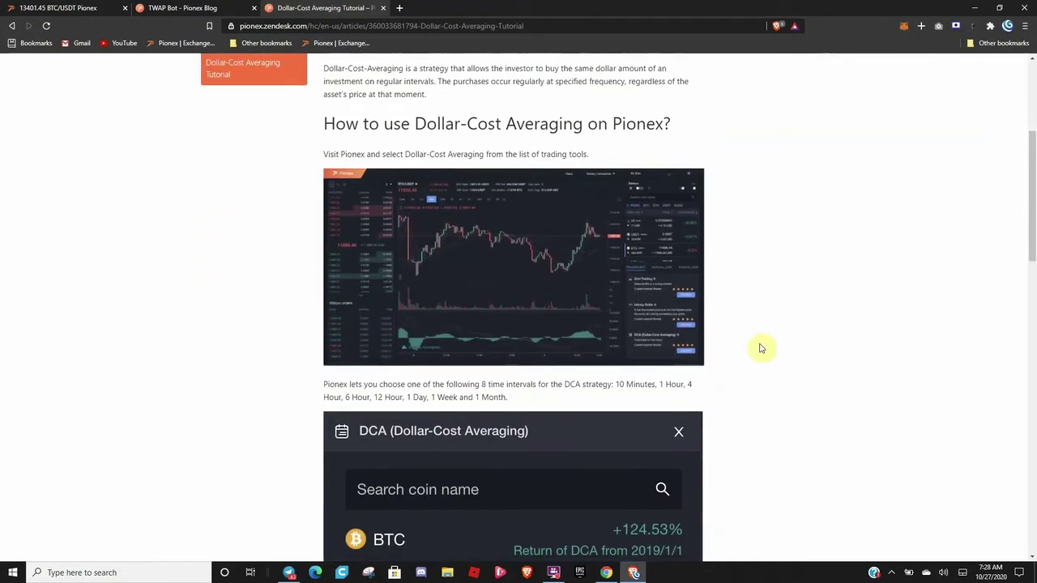
scroll(762, 348, down, 2)
scroll(761, 348, down, 2)
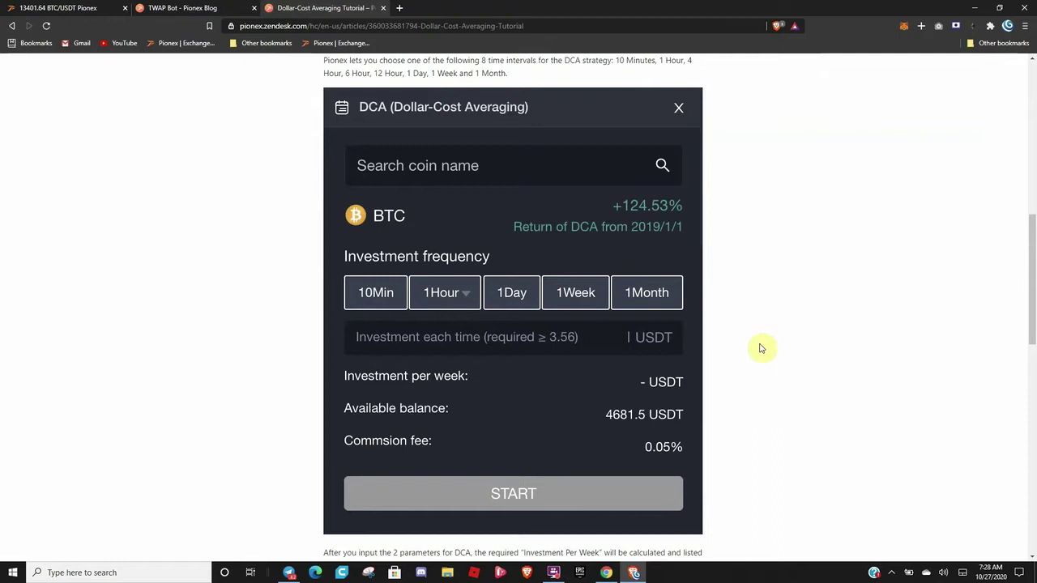
scroll(761, 348, down, 2)
scroll(761, 349, down, 1)
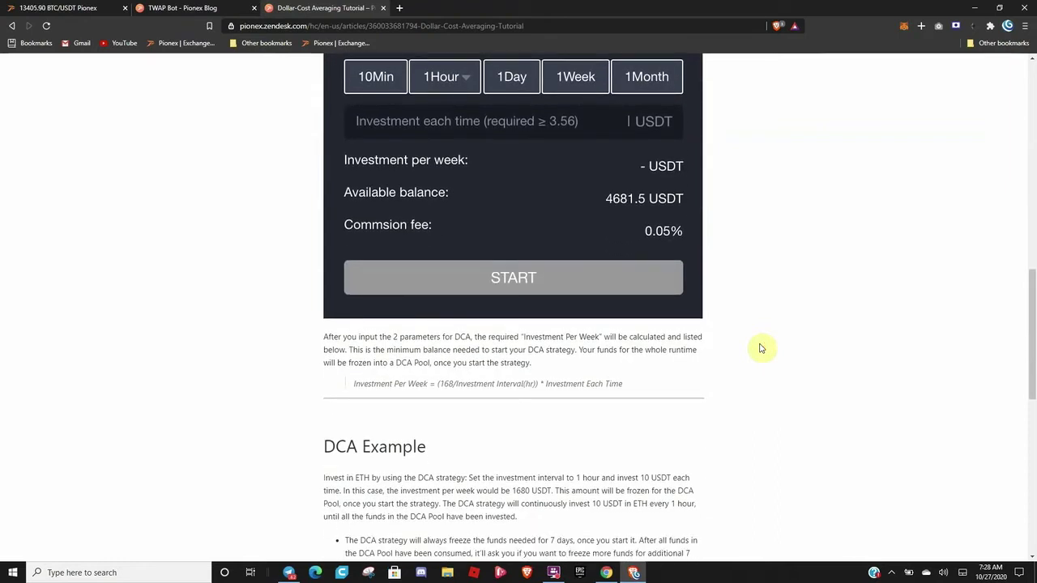
scroll(761, 348, down, 1)
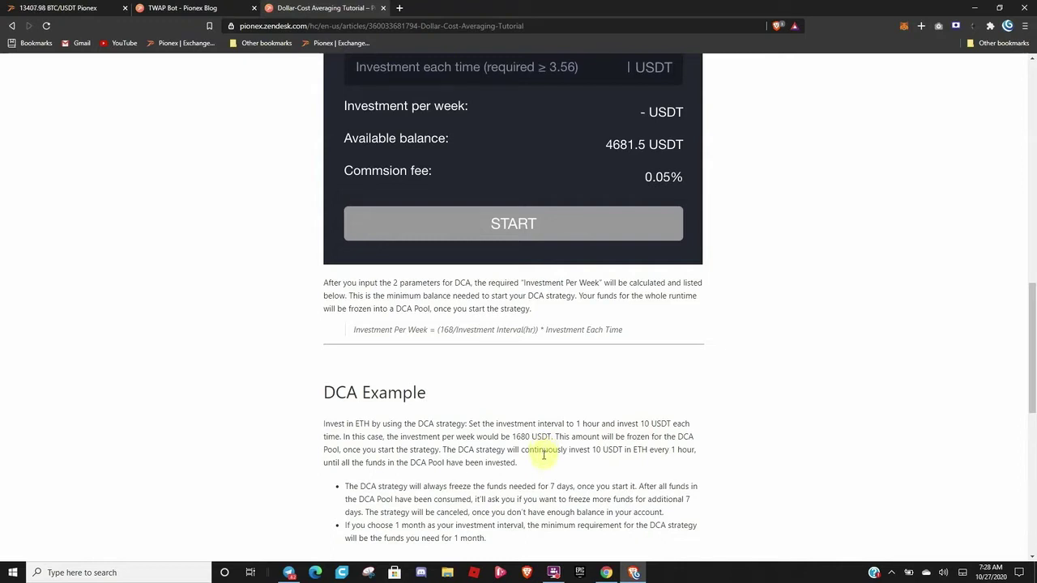
scroll(548, 442, down, 3)
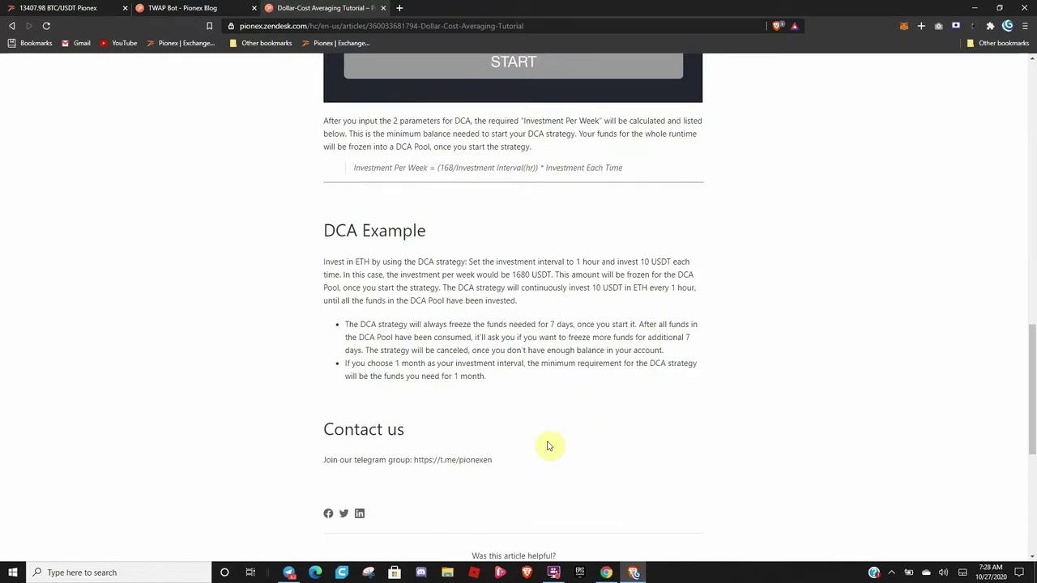
click(41, 7)
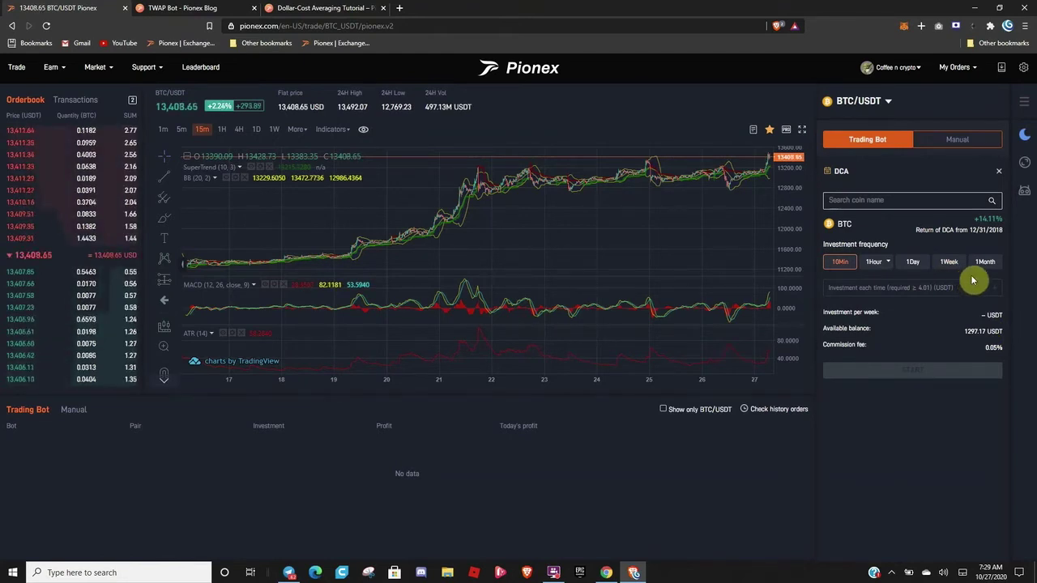
Step: Check the 1Hour frequency options, then close the DCA form to return to the bot list
click(875, 262)
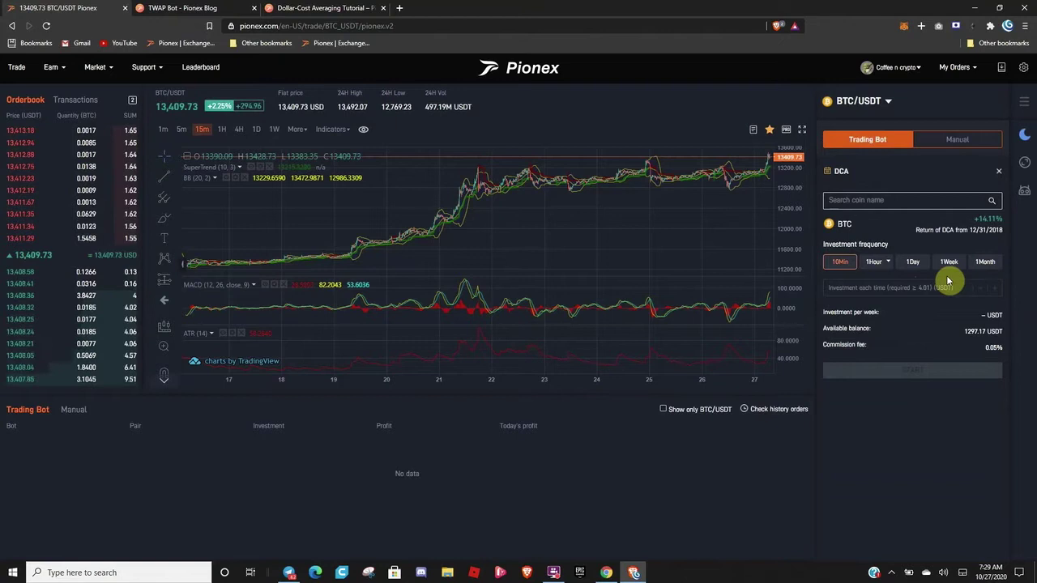
key(Escape)
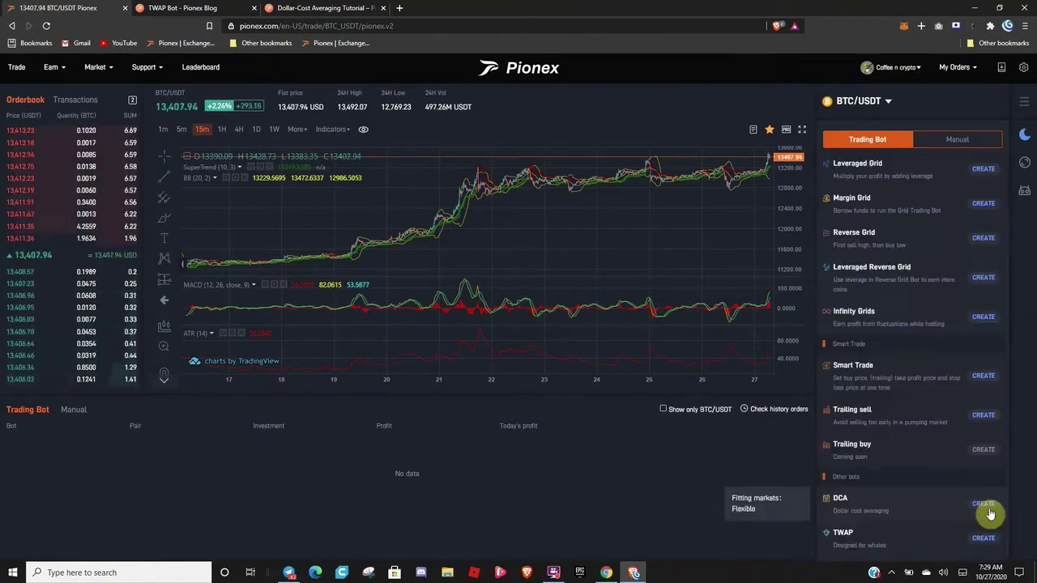
Step: Reopen and close the DCA form, then open the TWAP bot setup form for BTC/USDT
click(988, 512)
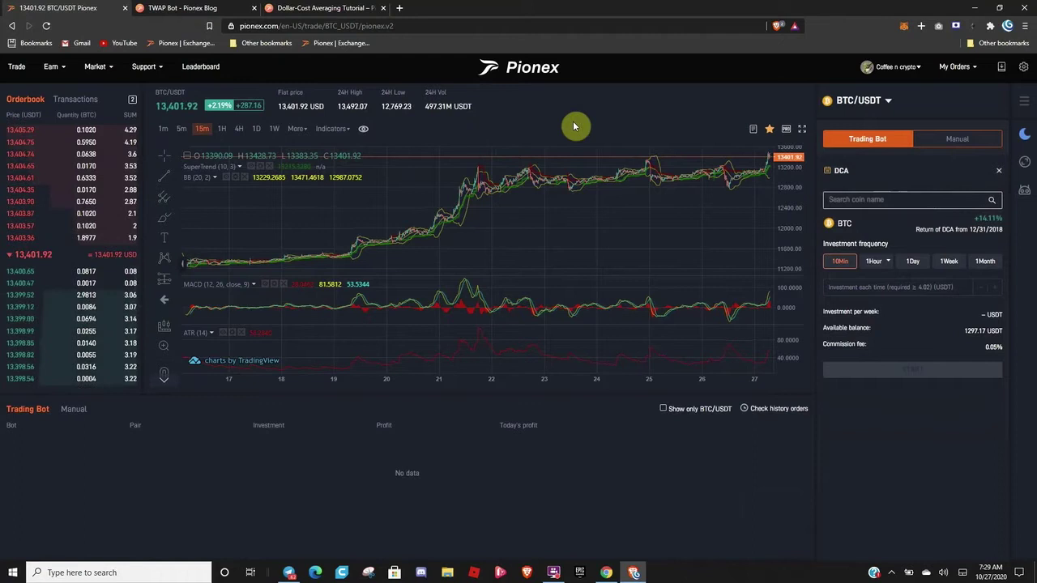
click(998, 170)
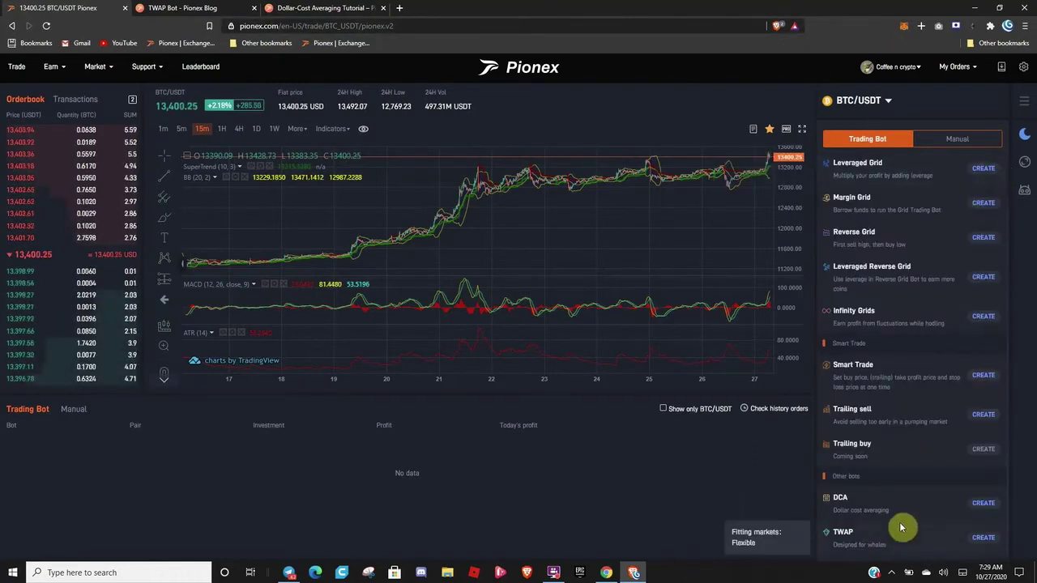
mouse_move(909, 538)
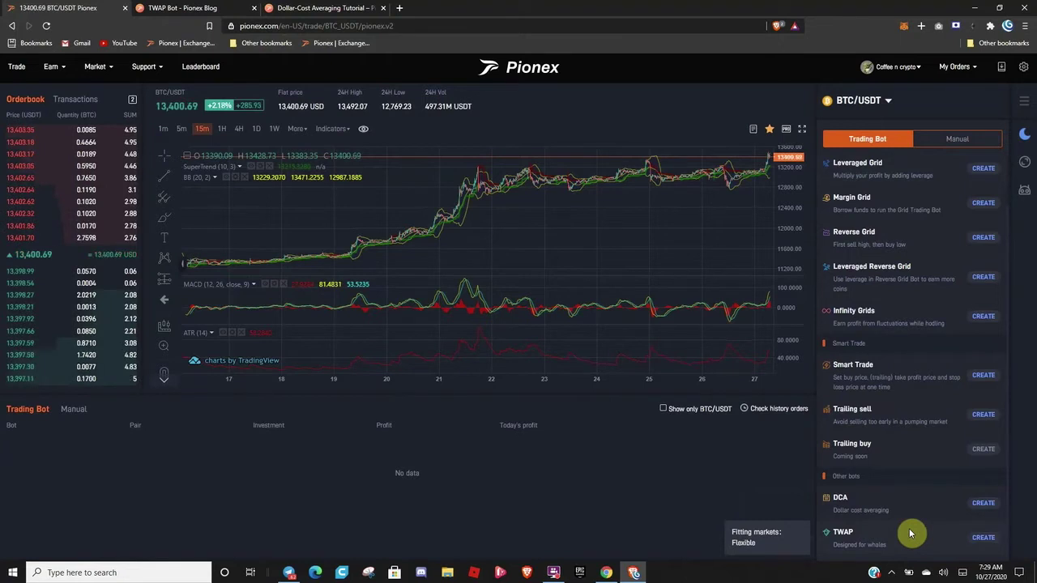
click(984, 539)
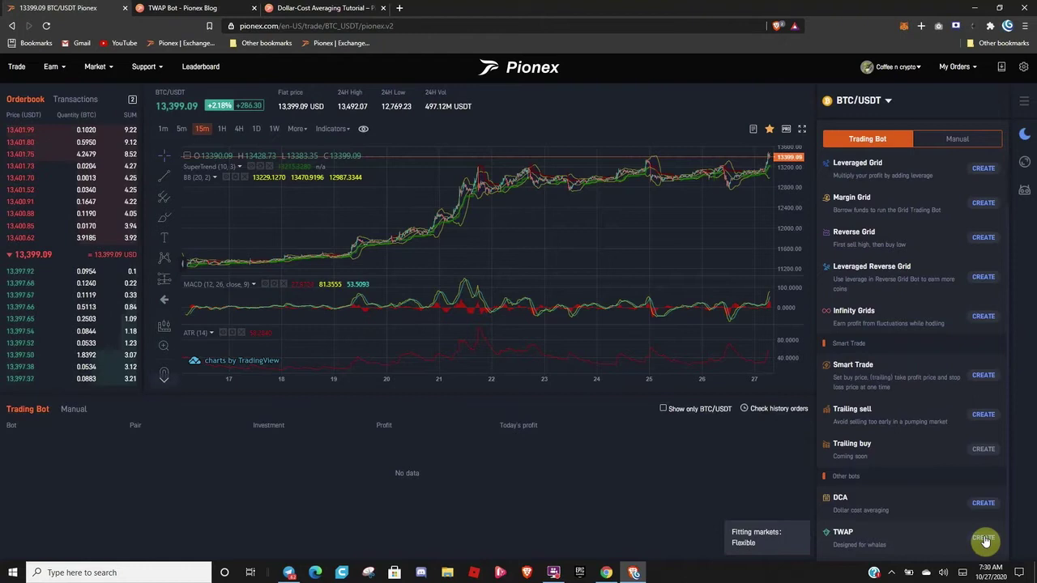
click(984, 540)
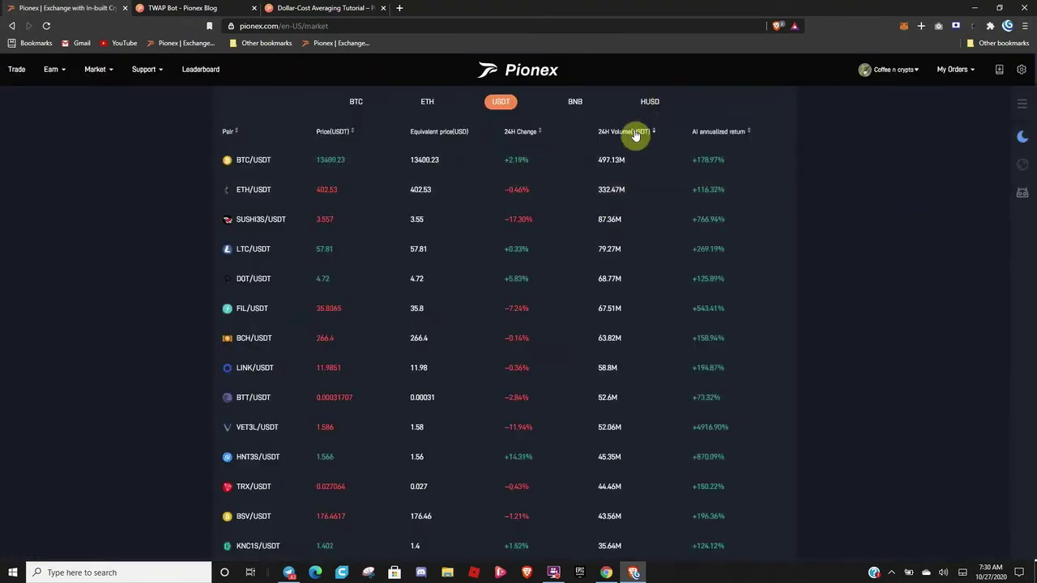
Step: Sort USDT markets by 24H Volume ascending and open the NANO/USDT trading page
click(635, 133)
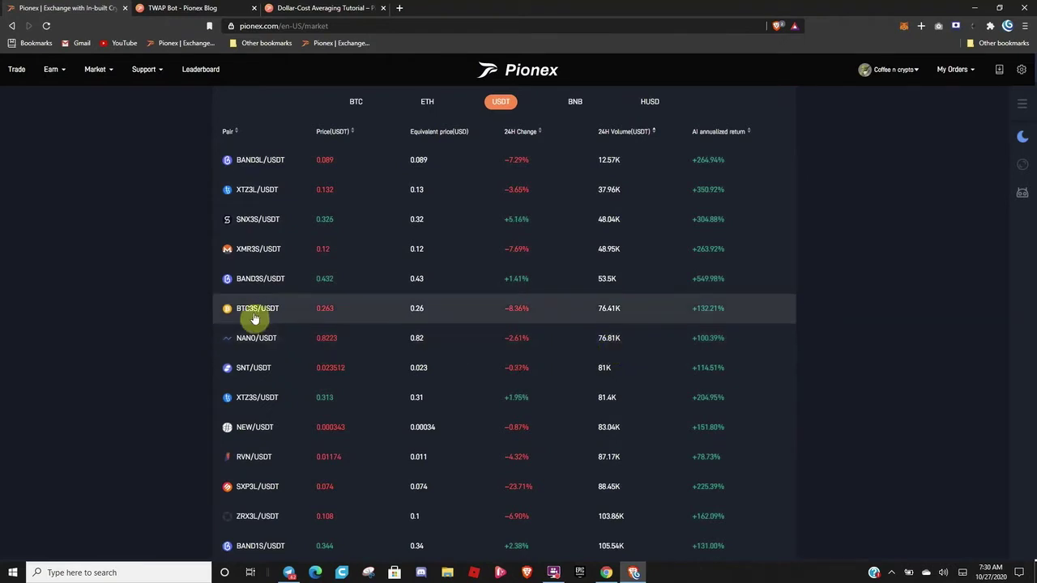
click(264, 338)
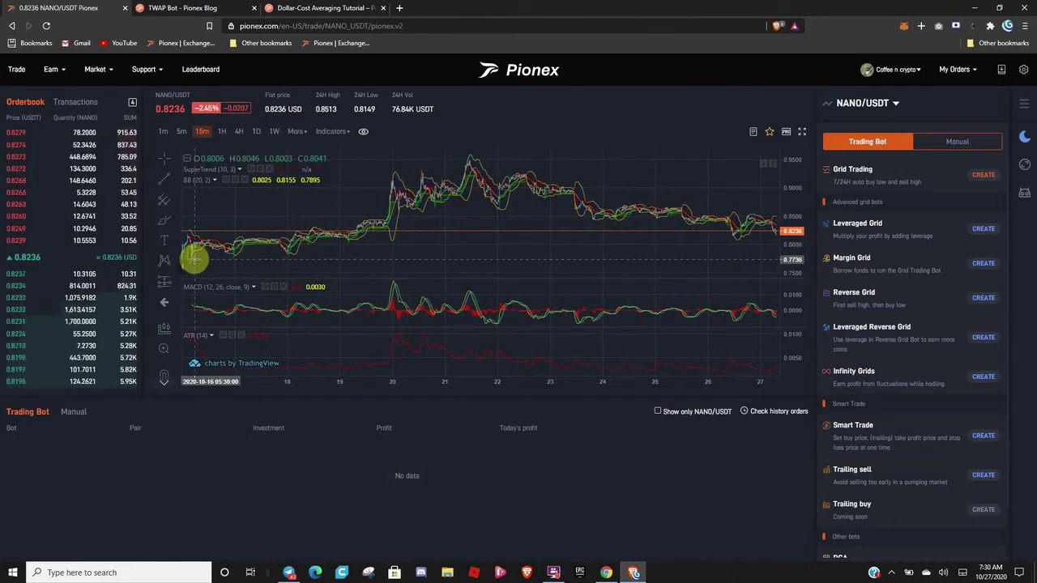
scroll(195, 264, up, 1)
scroll(199, 265, up, 1)
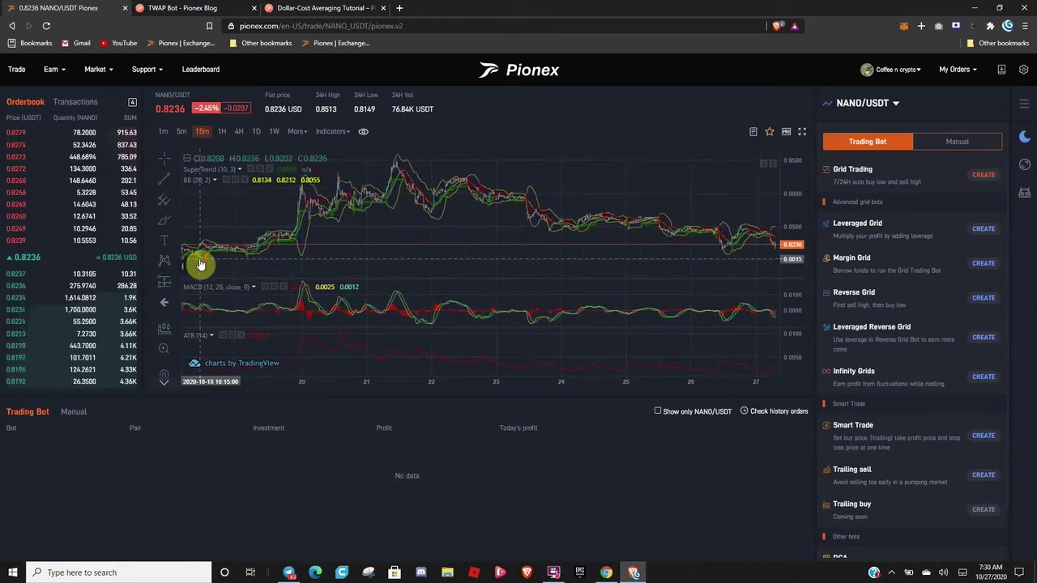
scroll(748, 245, down, 3)
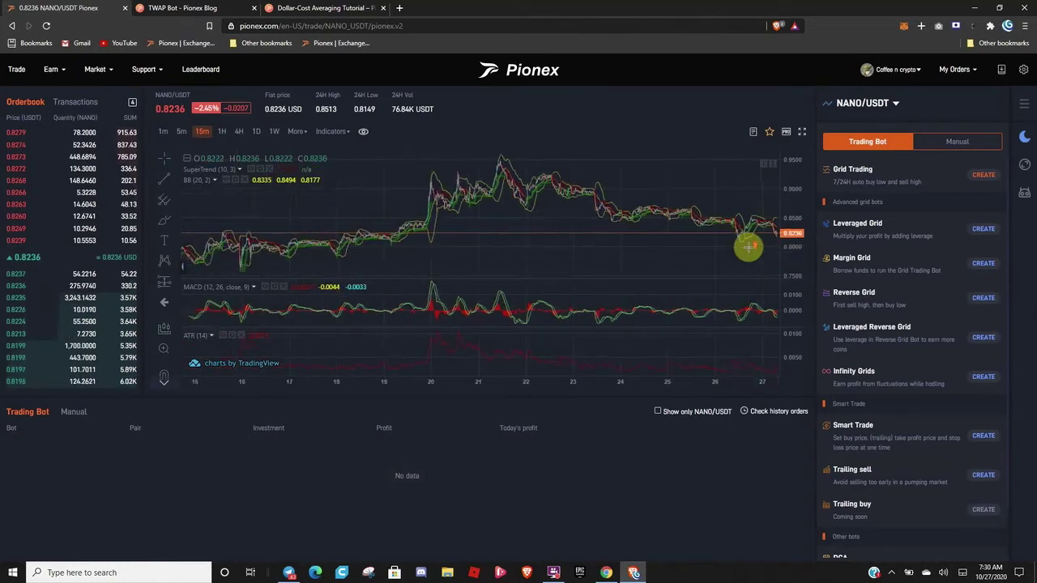
scroll(748, 247, down, 1)
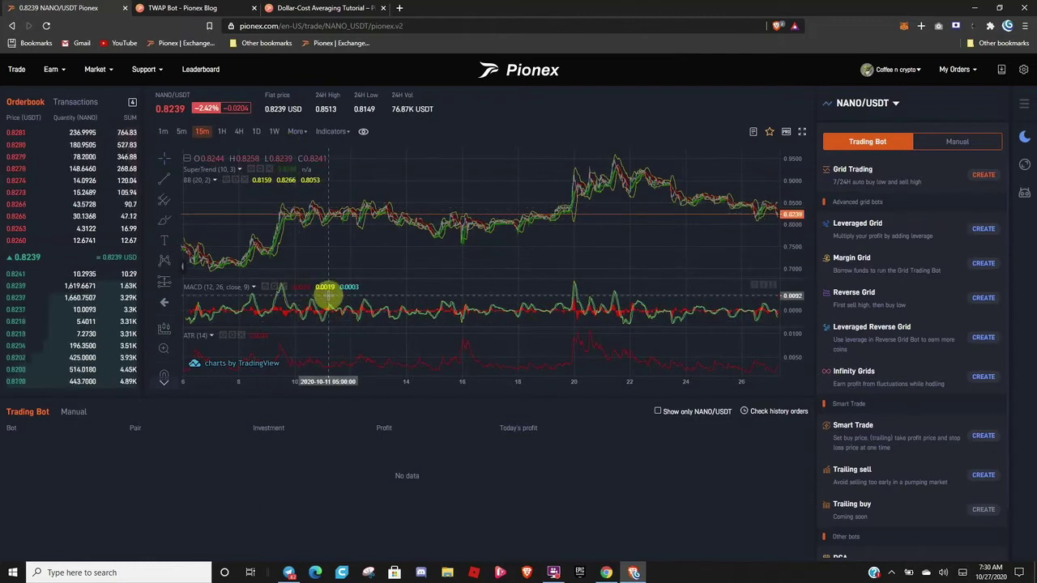
scroll(915, 429, down, 1)
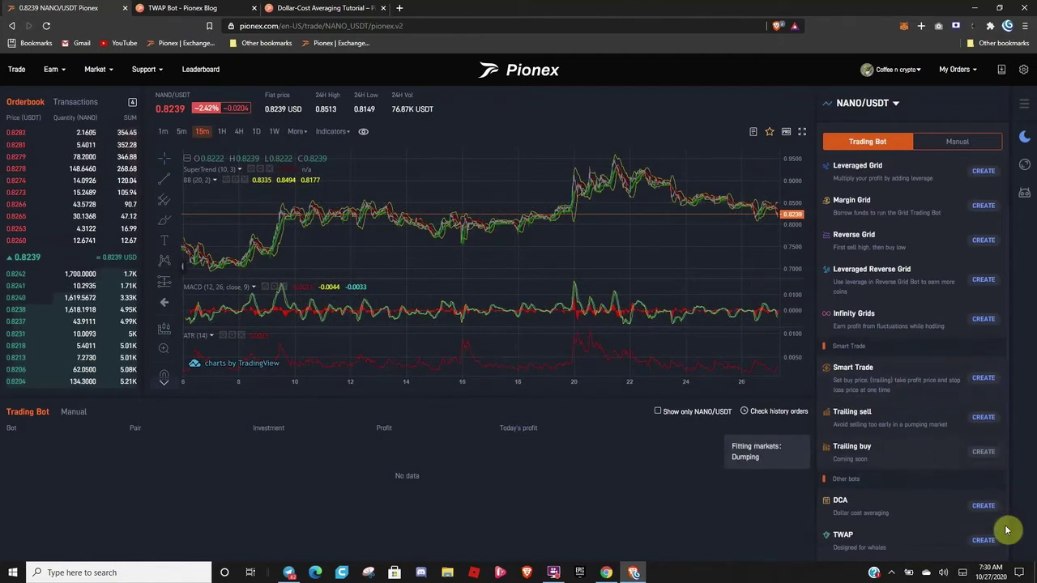
Step: Open the NANO/USDT TWAP bot form and switch it to Sell
click(984, 543)
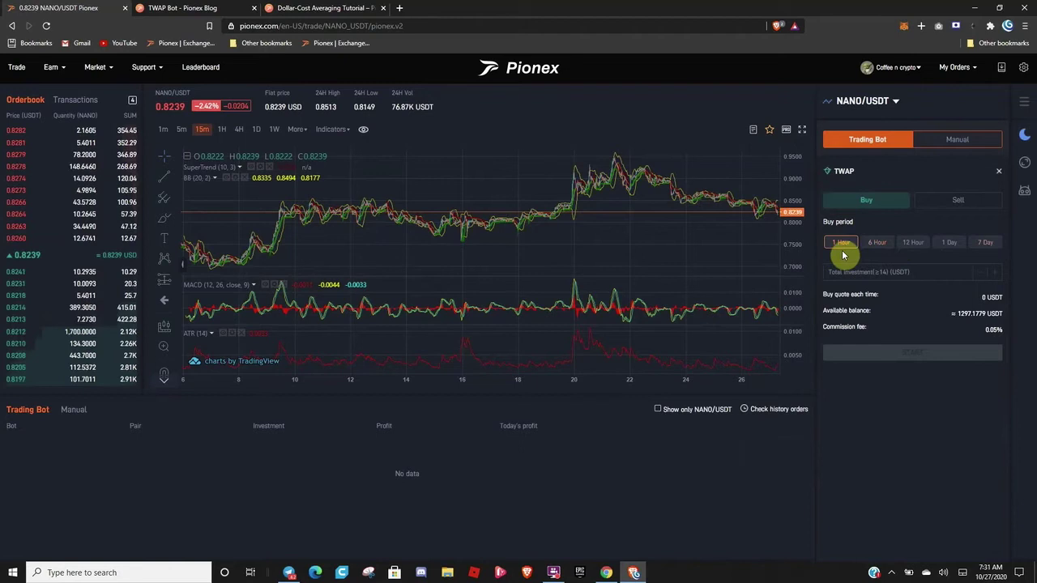
click(941, 201)
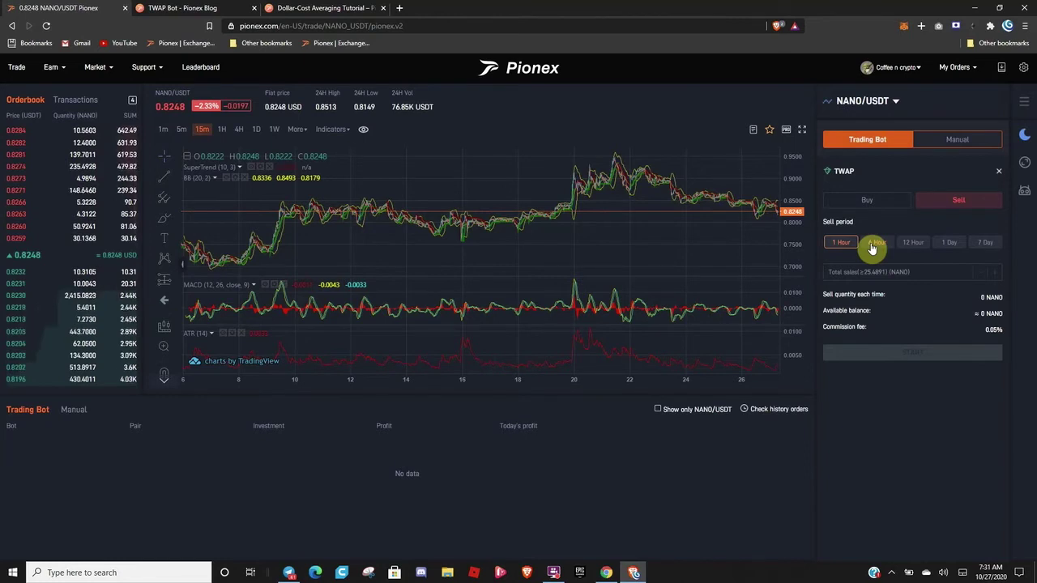
Step: Glance at the chart Indicators options, then switch the TWAP bot back to Buy
click(337, 131)
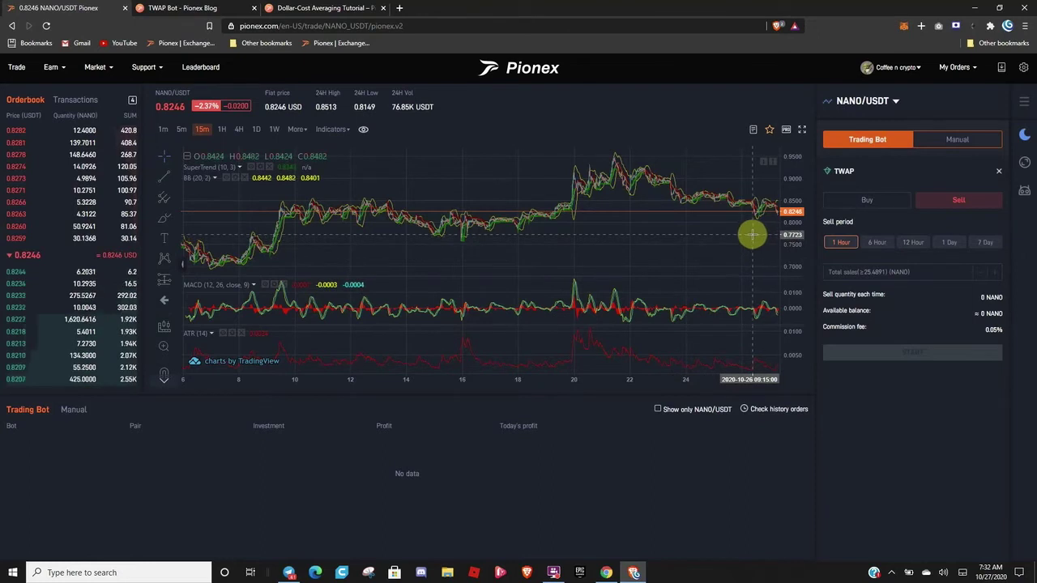
click(872, 204)
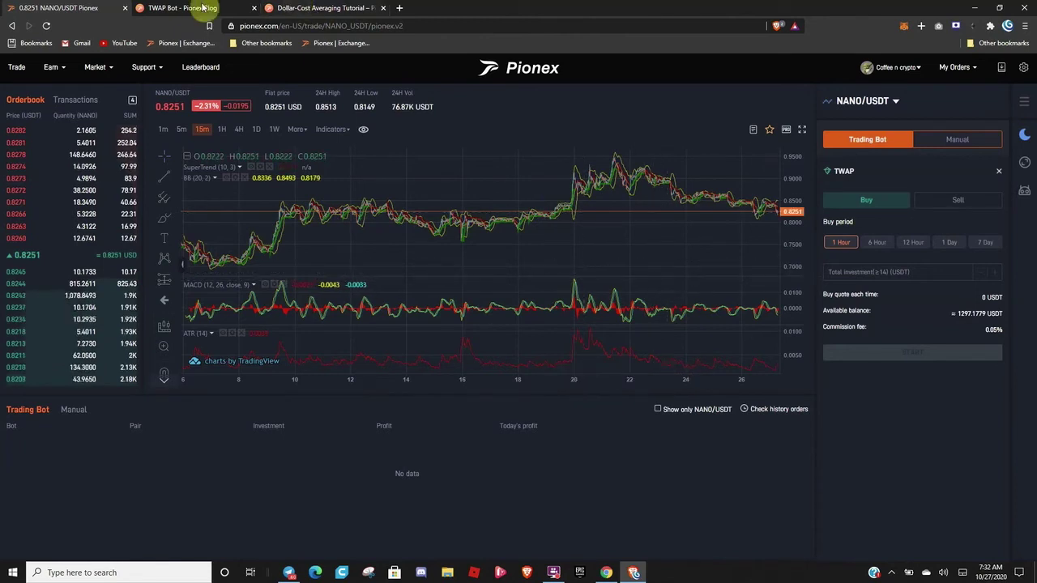
click(169, 6)
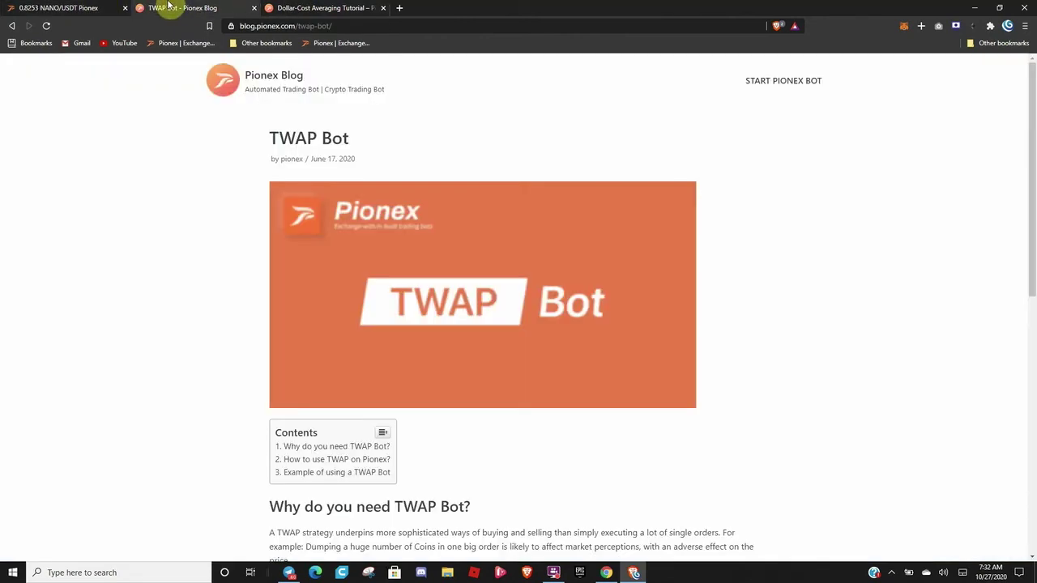
scroll(203, 183, down, 3)
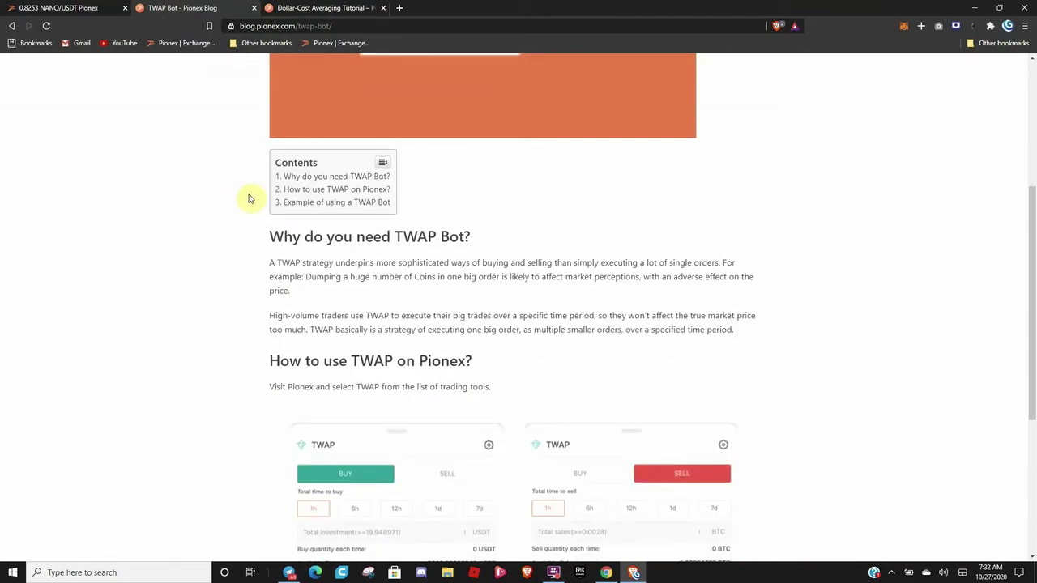
scroll(250, 200, down, 1)
scroll(251, 203, down, 1)
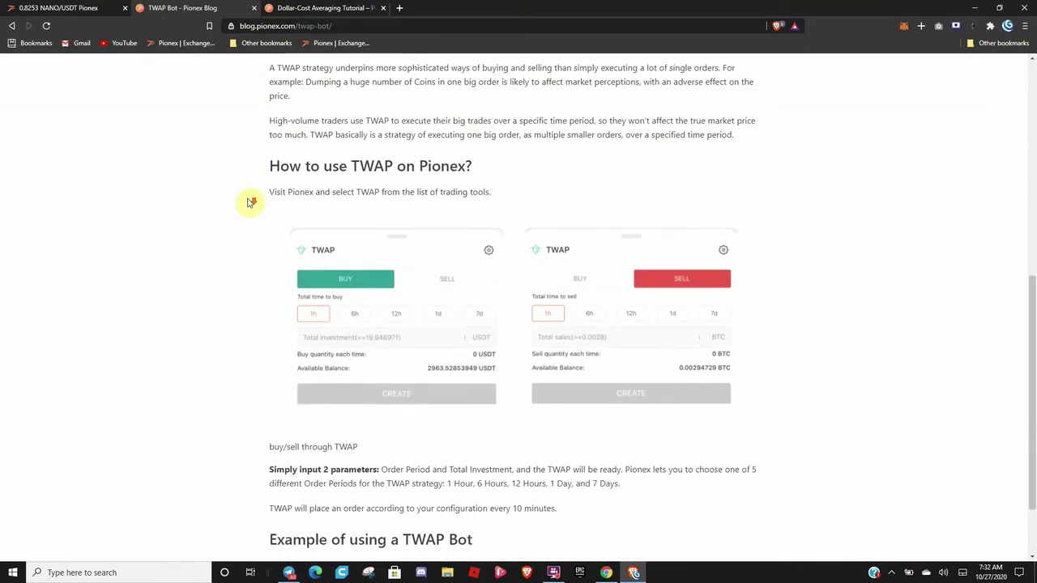
scroll(250, 201, down, 1)
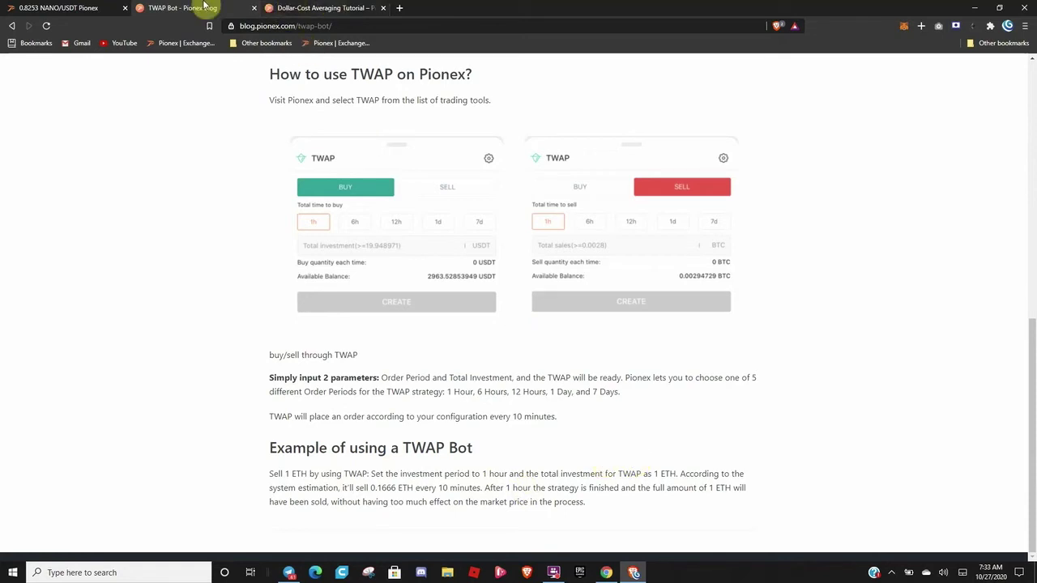
click(47, 8)
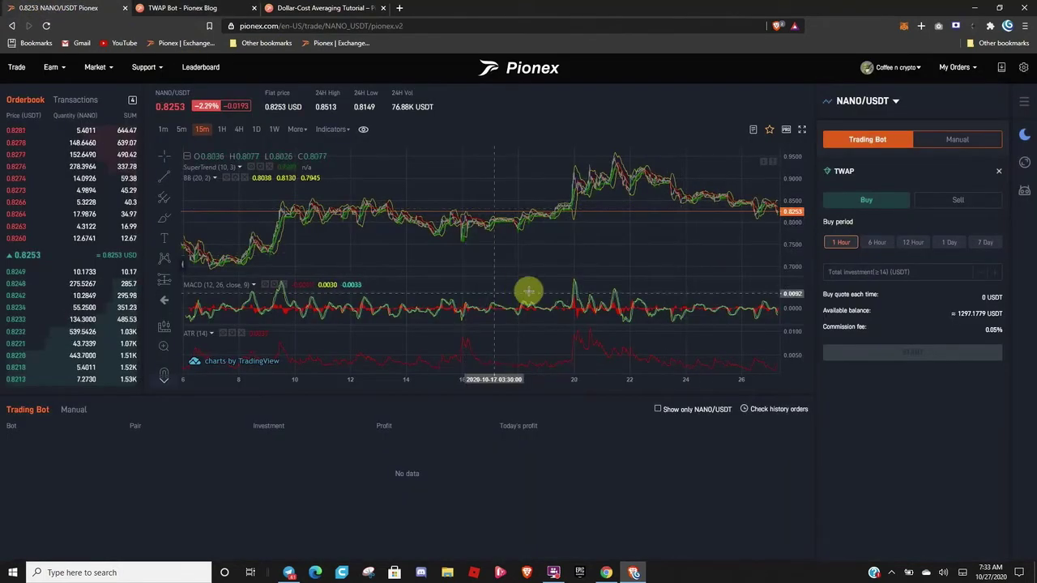